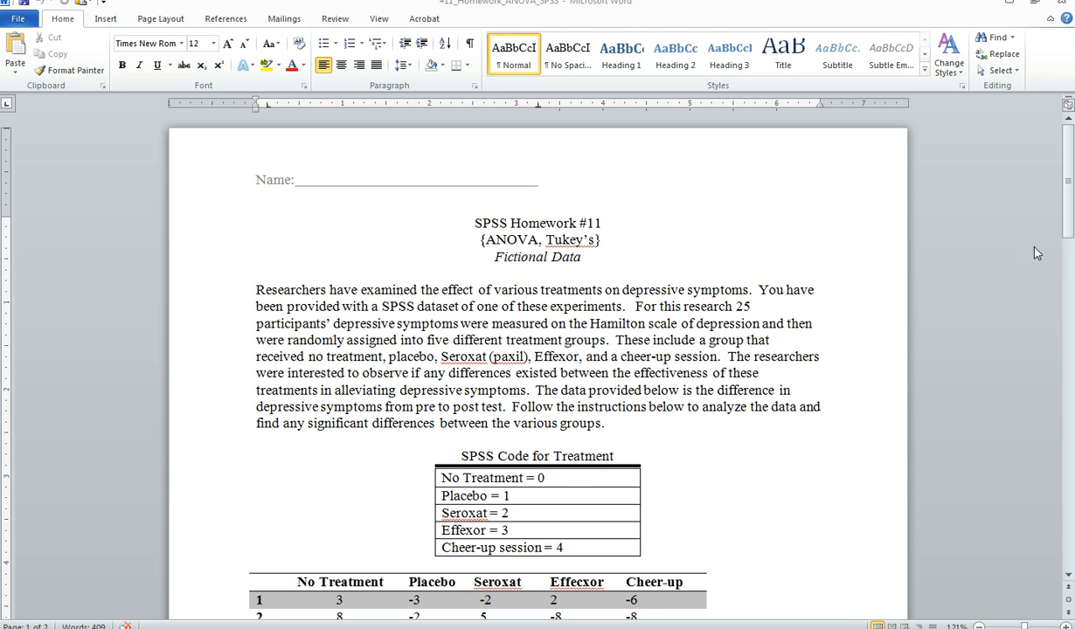
Answer the question about the appropriate NHST for this data with "One Way ANOVA".
left_click_drag(1065, 194, 1065, 236)
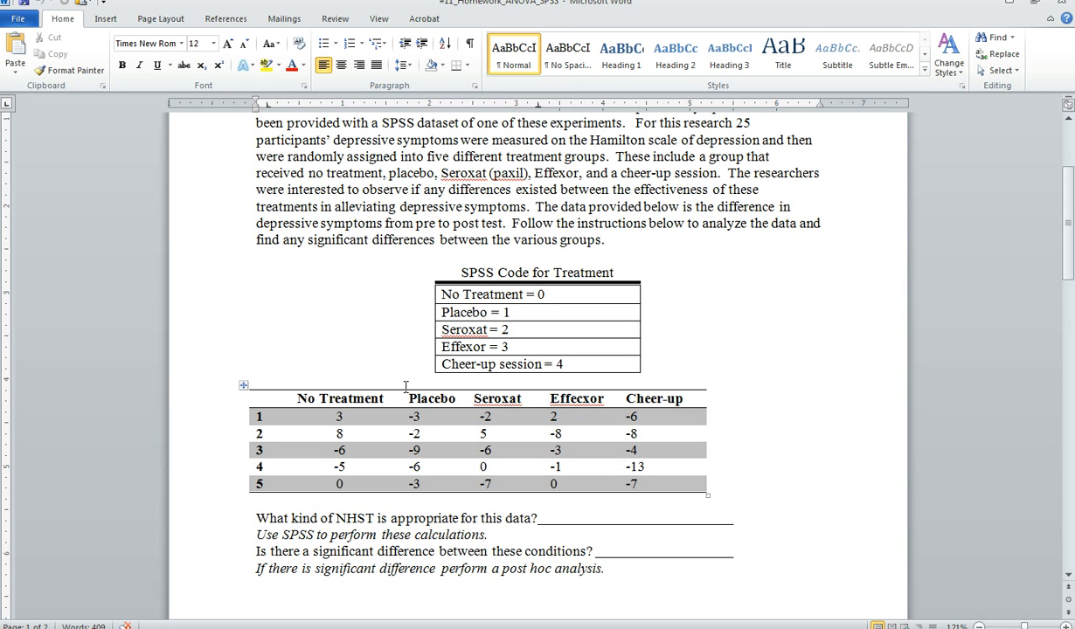
left_click(563, 519)
type("O")
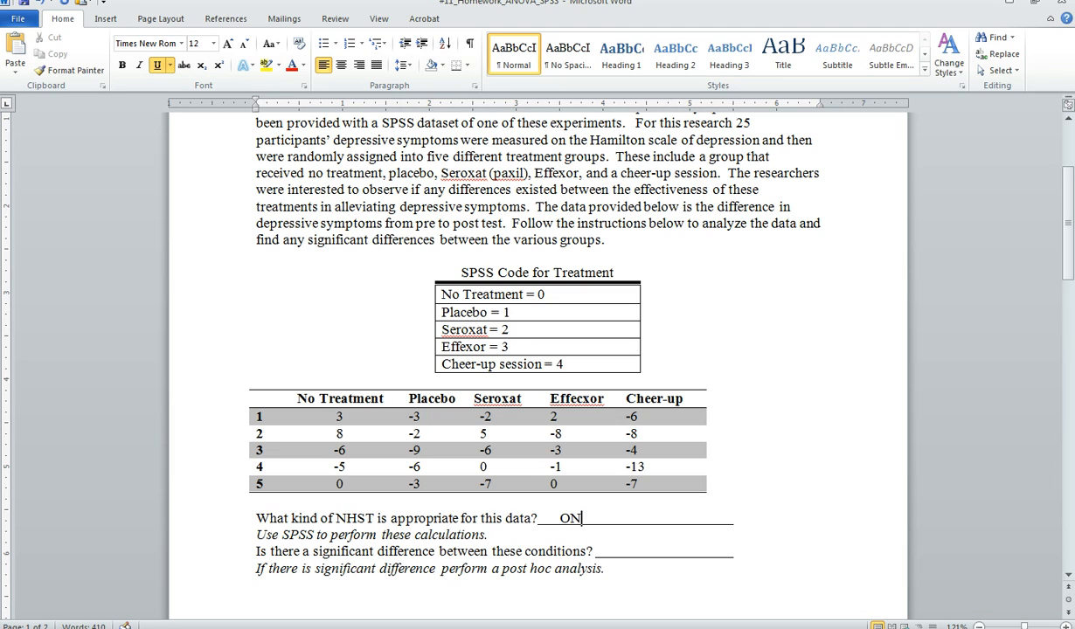
type("ne Way ANO")
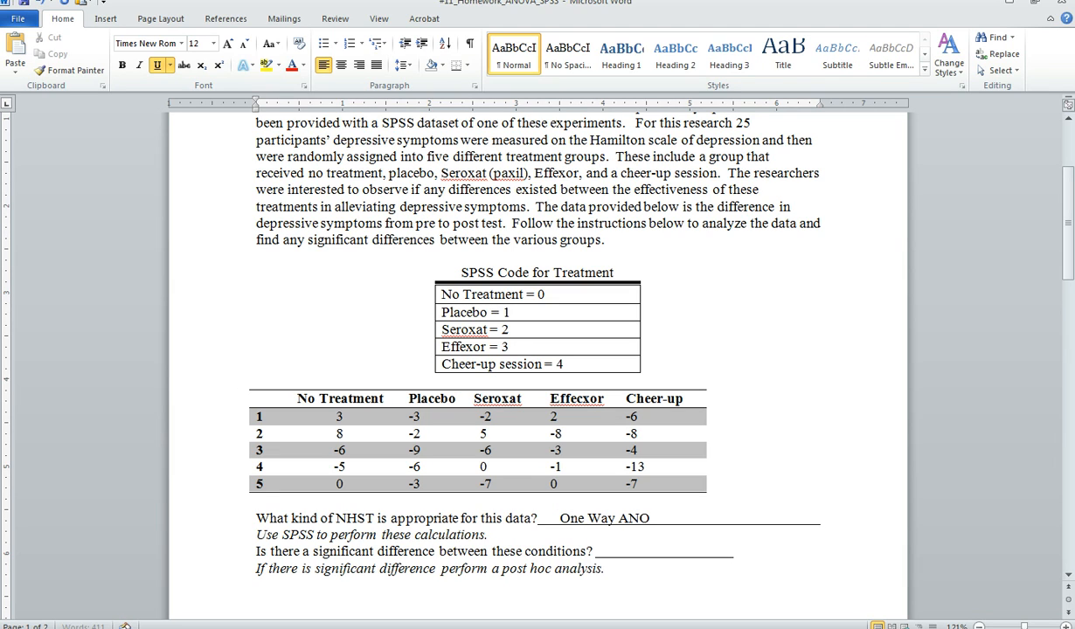
type("VA")
key("Down")
key("Down")
Switch to the SPSS Data Editor, compare its data with the homework table, and review the Treatment_IV and Difference_DV variable definitions.
left_click(389, 628)
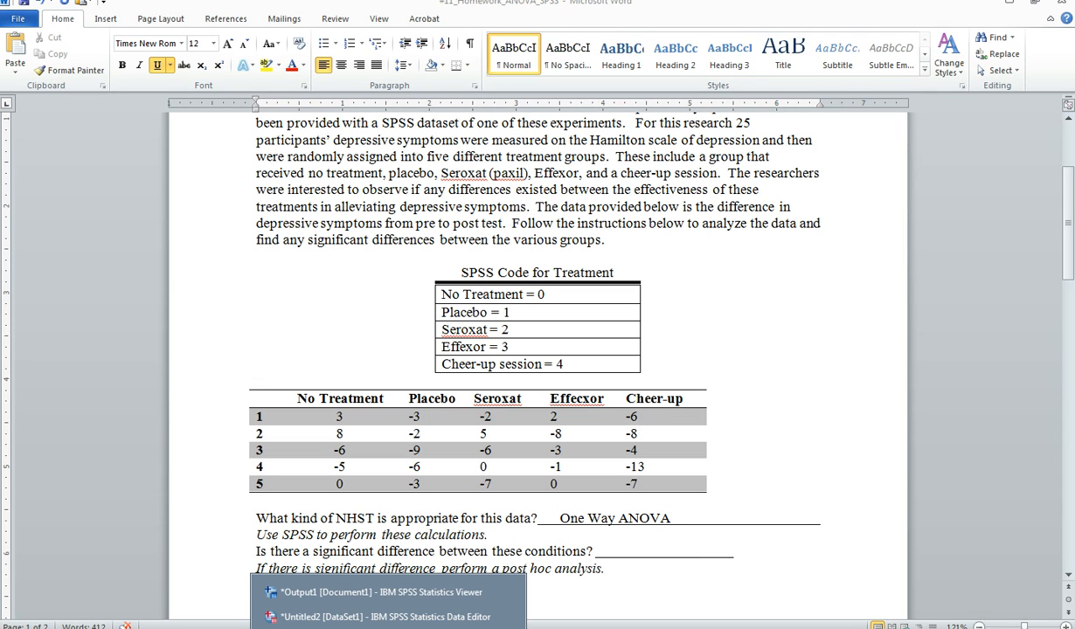
left_click(392, 618)
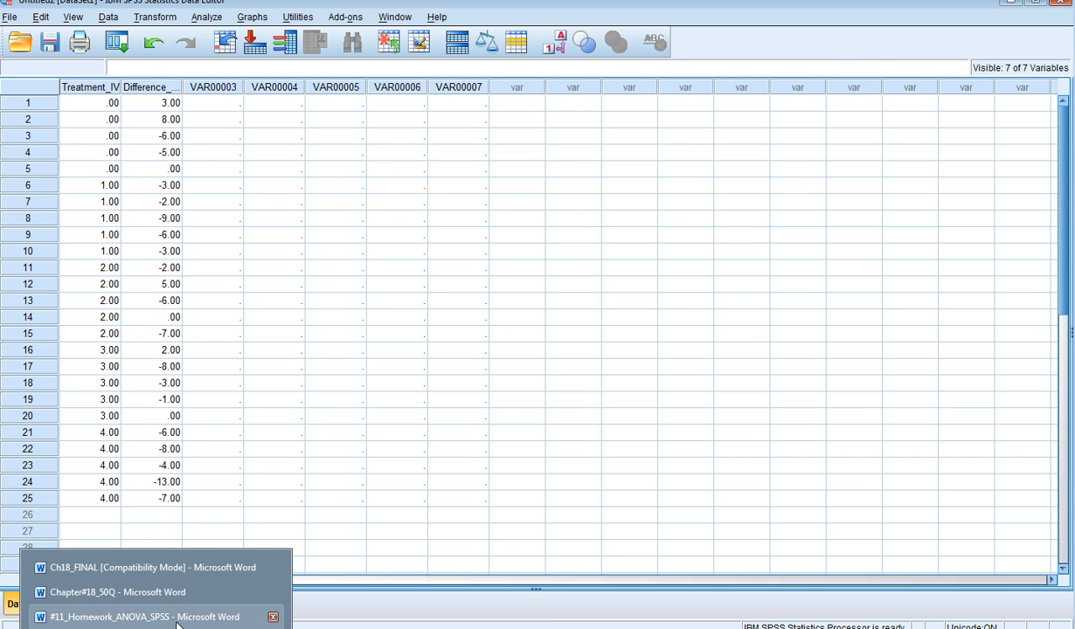
left_click(144, 617)
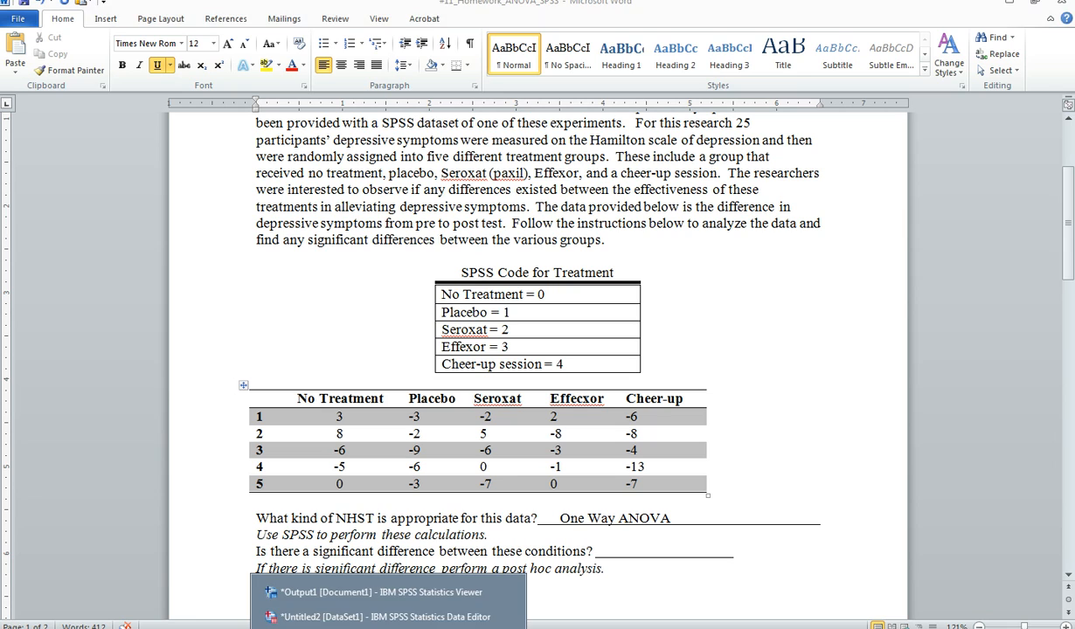
left_click(380, 597)
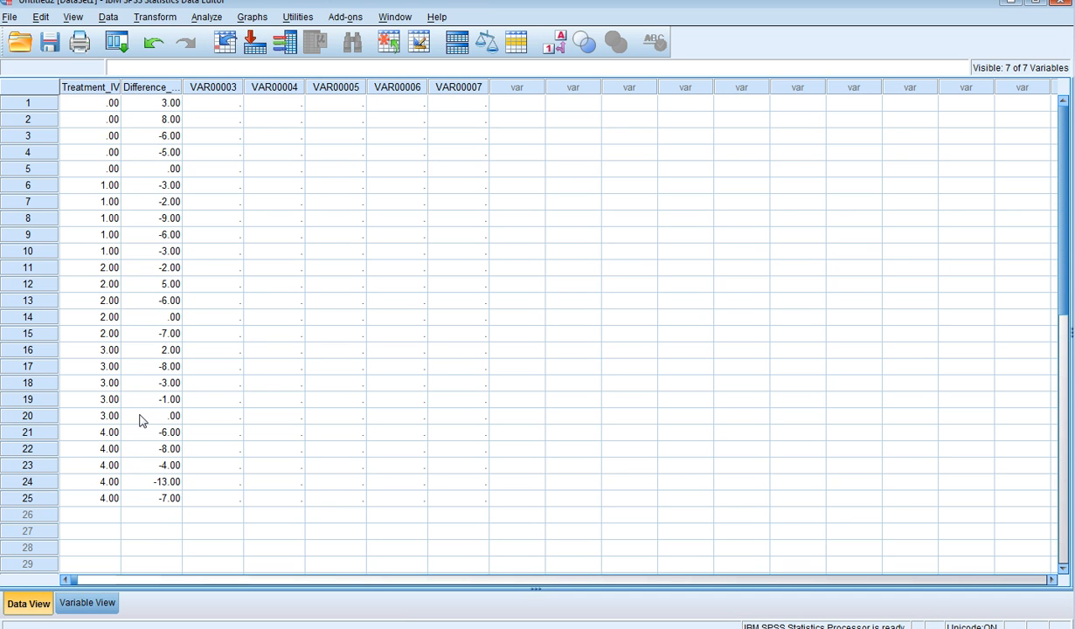
left_click(88, 603)
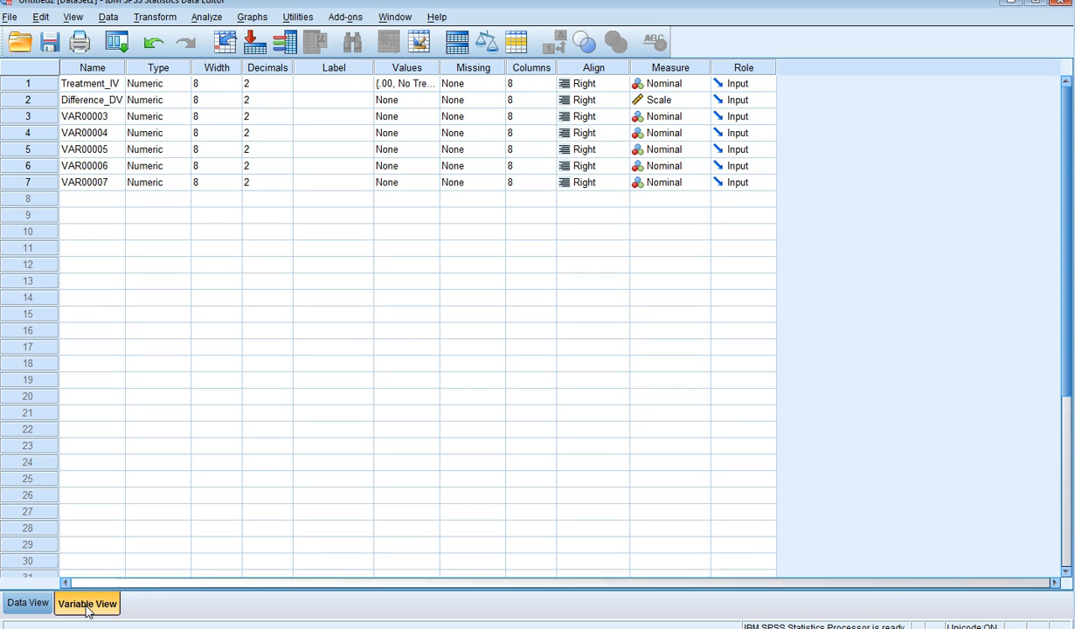
left_click(85, 84)
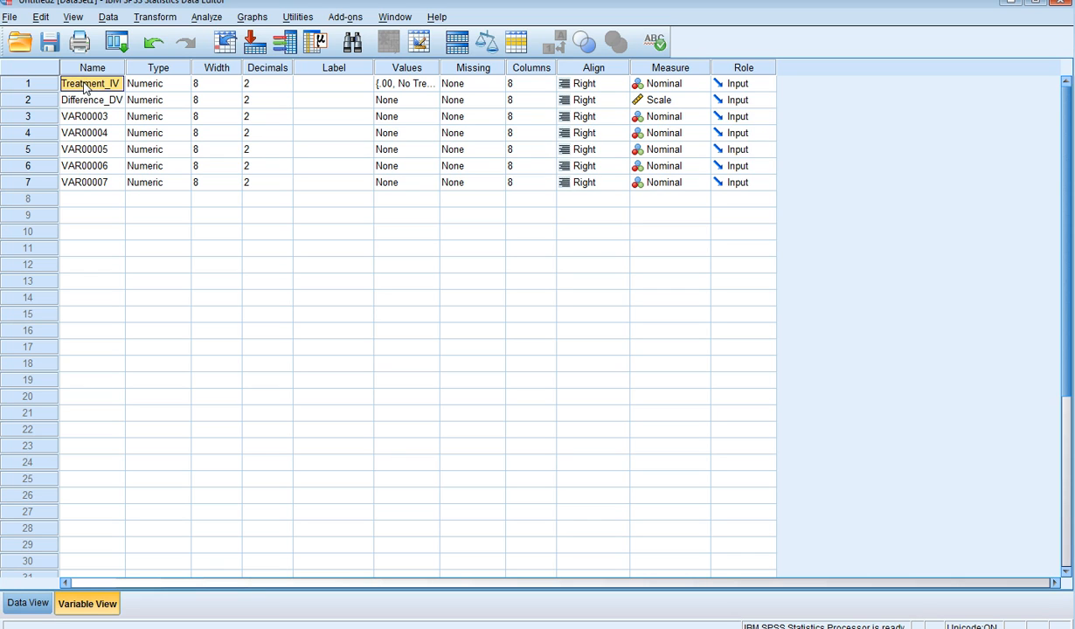
left_click(91, 102)
Open the value labels of Treatment_IV, try an entry of 0 as "No treatment", clear it and close the dialog.
left_click(418, 86)
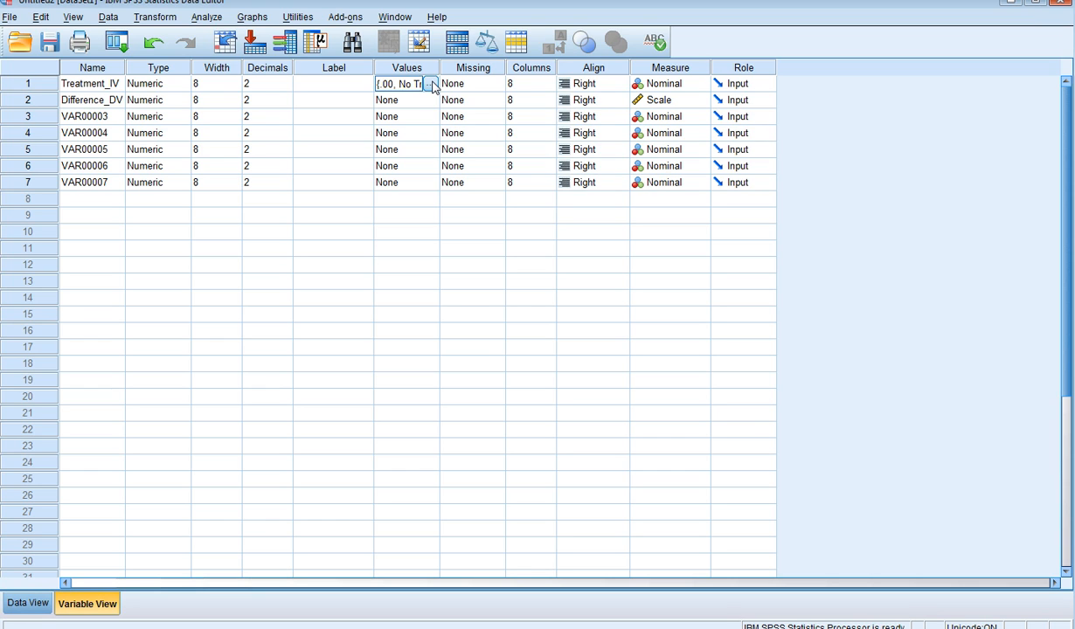
left_click(431, 85)
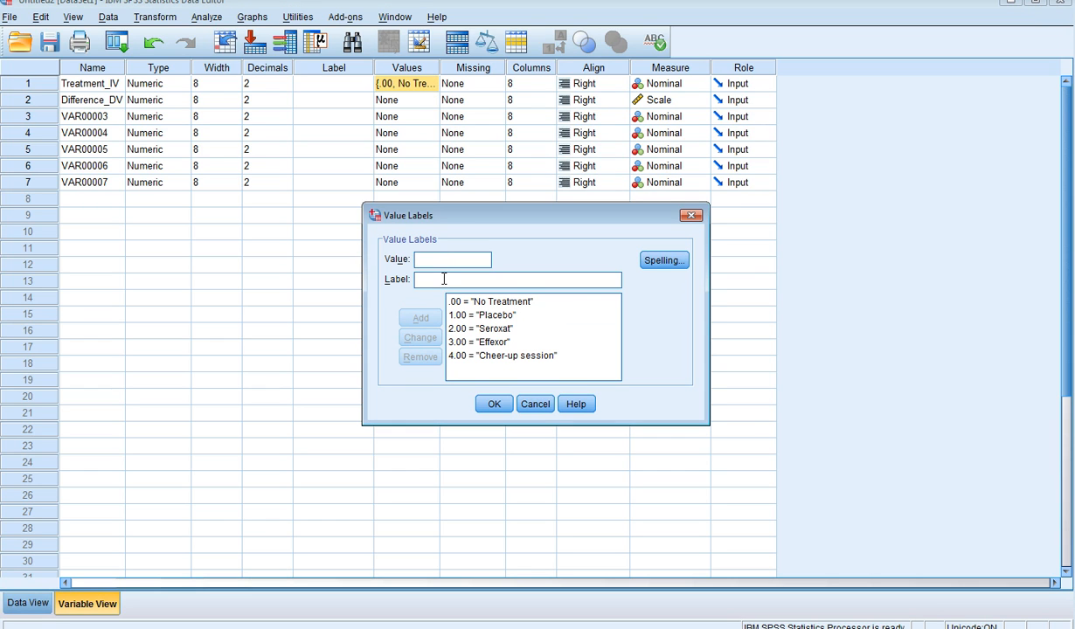
left_click(443, 280)
left_click(424, 262)
type("0")
left_click(432, 279)
type("No tr")
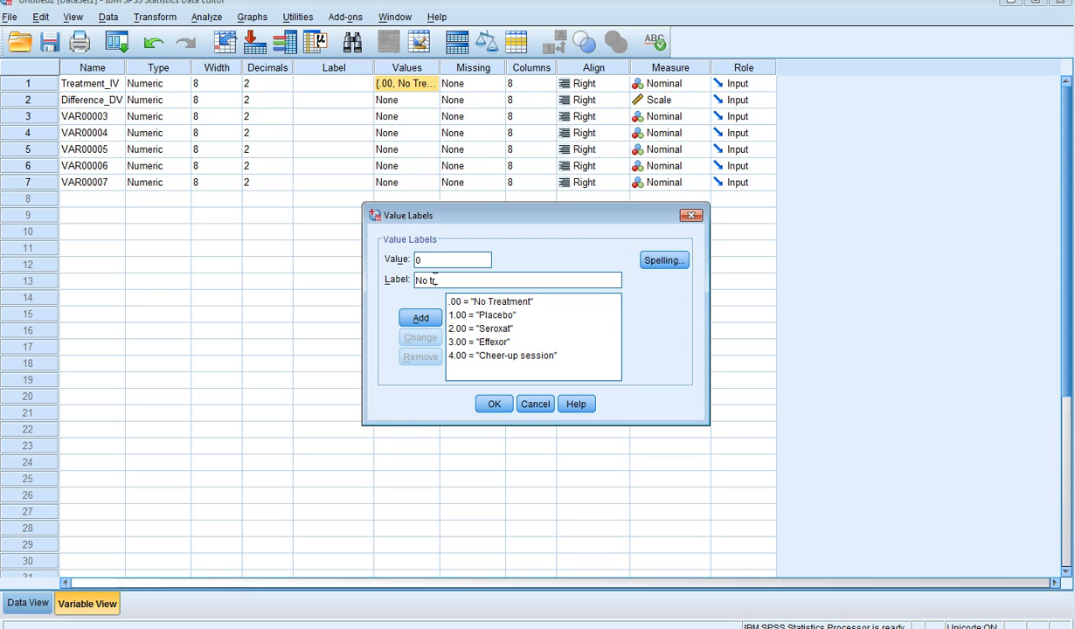
type("eatment")
key("BackSpace")
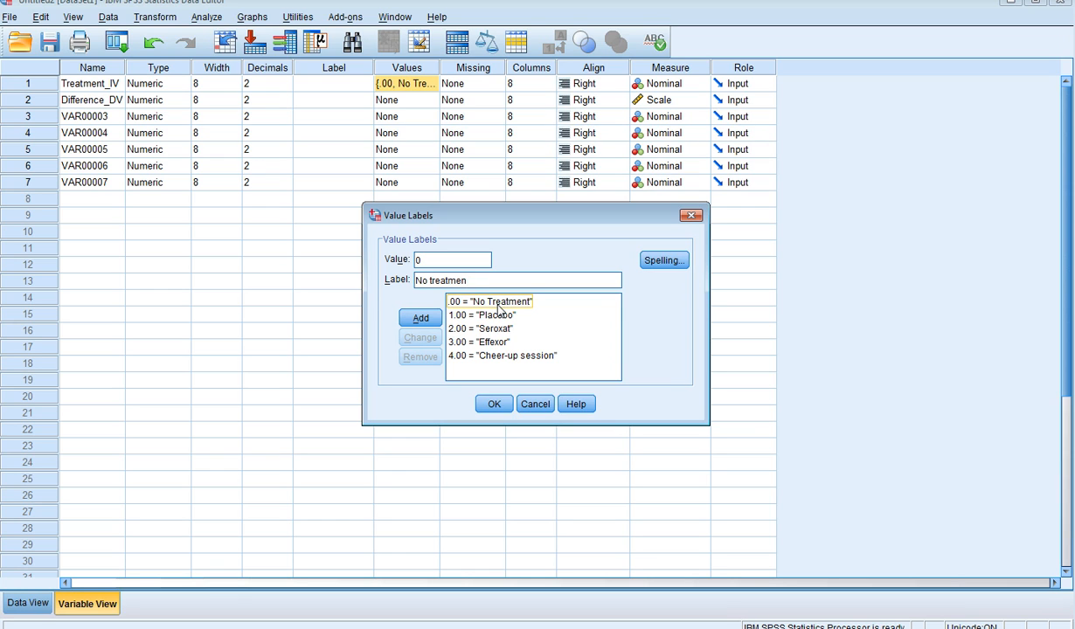
key("BackSpace")
key("BackSpace")
key("BackSpace")
key("BackSpace")
key("BackSpace")
key("BackSpace")
key("BackSpace")
key("BackSpace")
key("BackSpace")
key("BackSpace")
key("BackSpace")
key("shift+Tab")
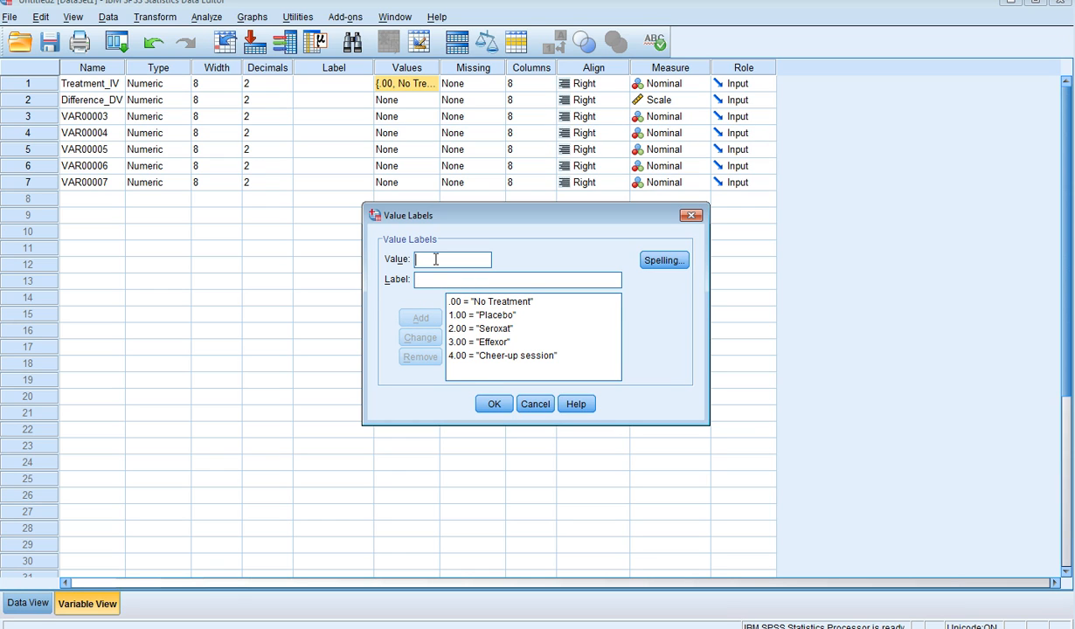
key("BackSpace")
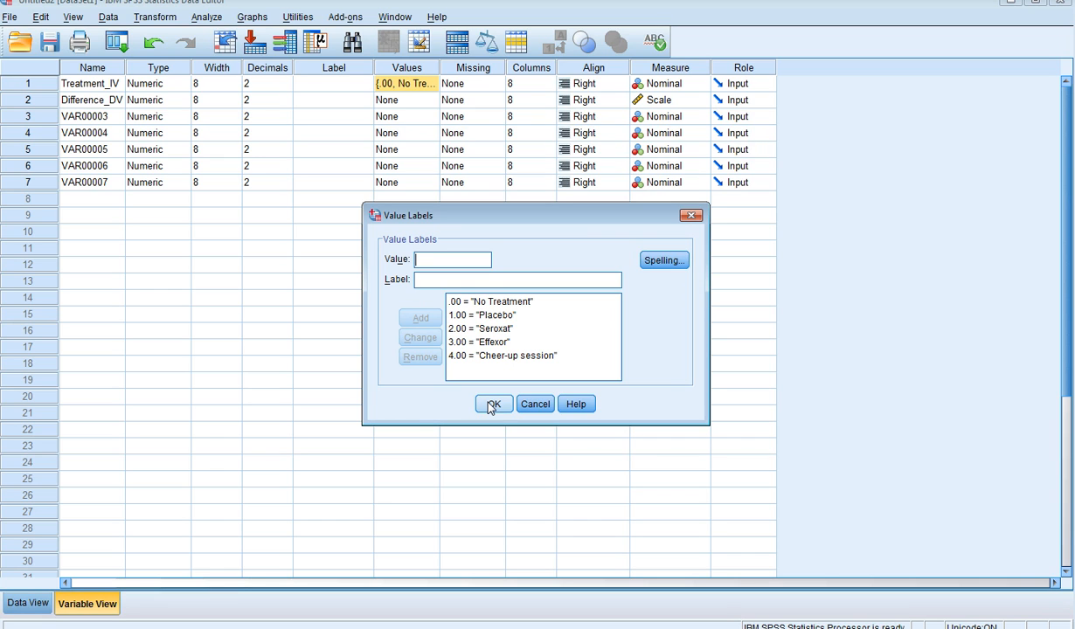
left_click(492, 405)
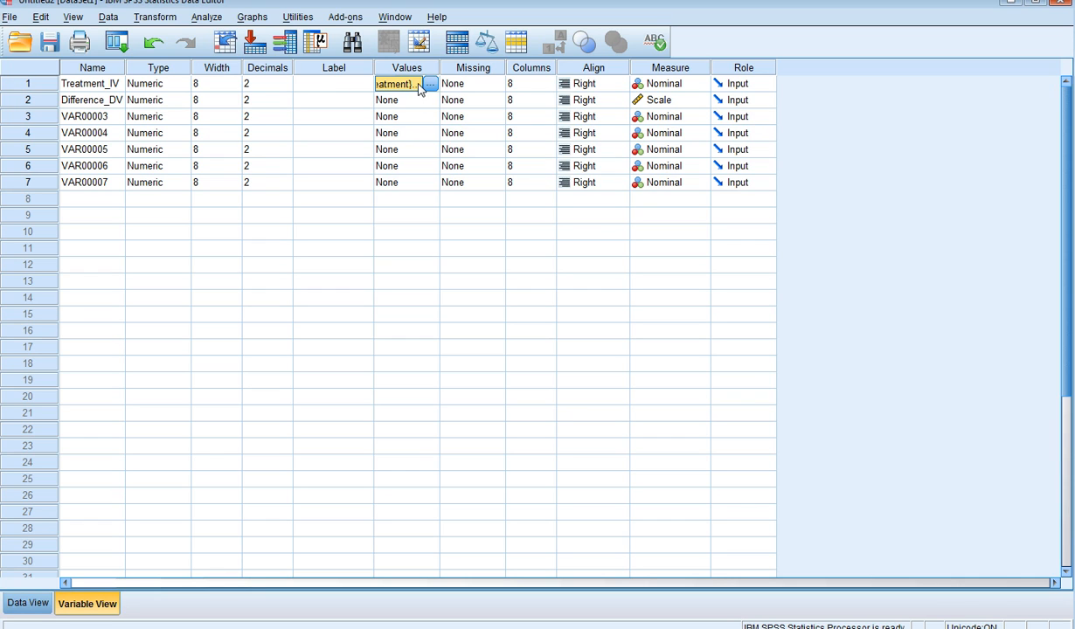
Set up a One-Way ANOVA with Difference_DV as dependent variable, Treatment_IV as factor, and Descriptive statistics enabled.
left_click(202, 17)
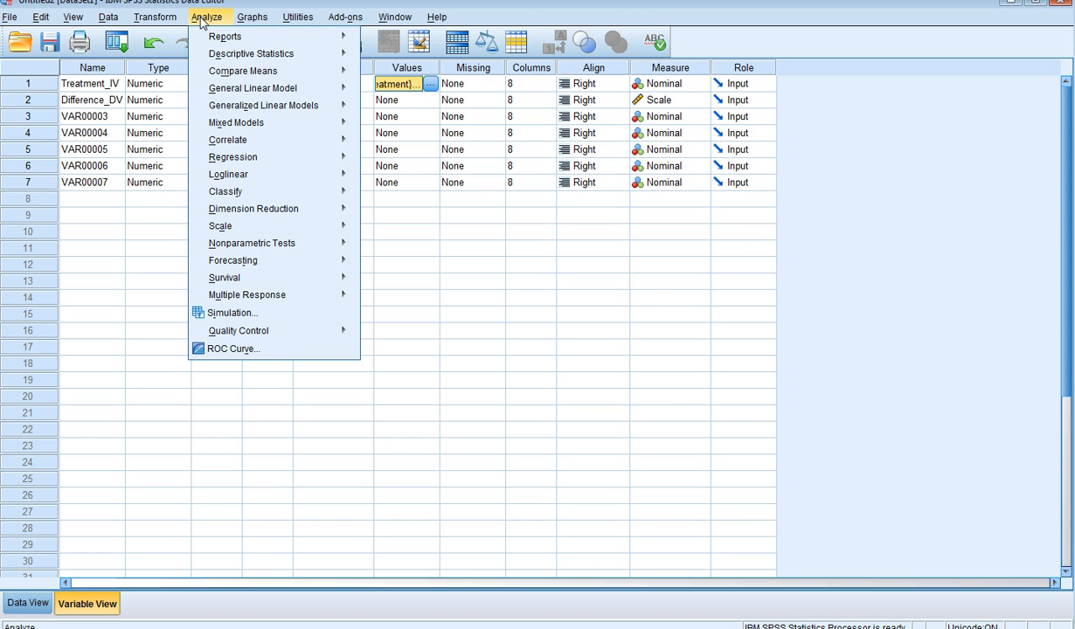
mouse_move(245, 76)
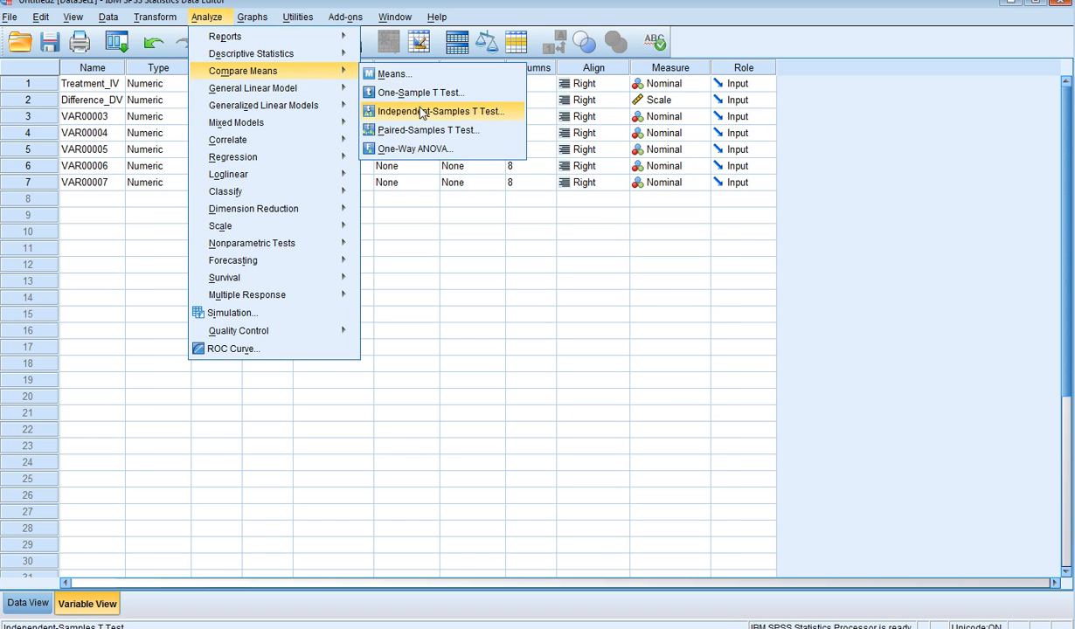
left_click(415, 149)
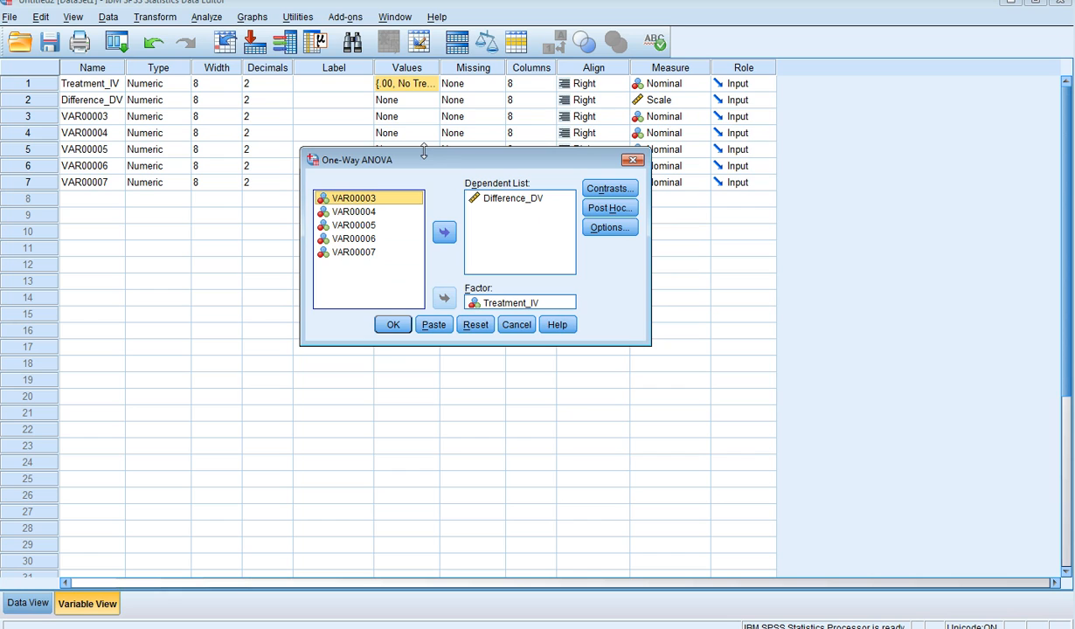
left_click(515, 201)
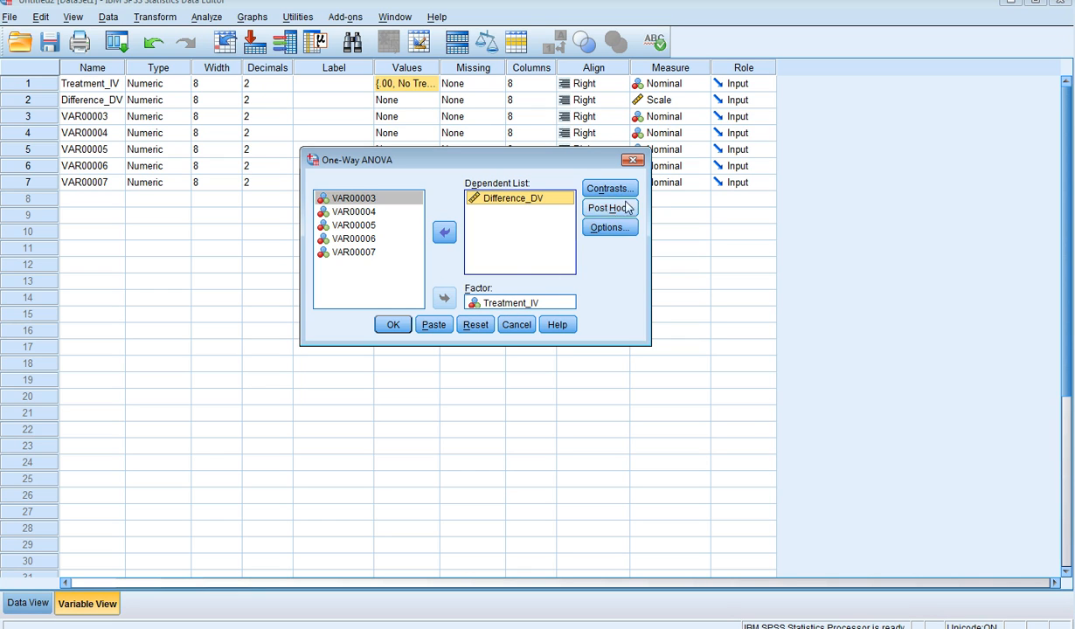
left_click(625, 228)
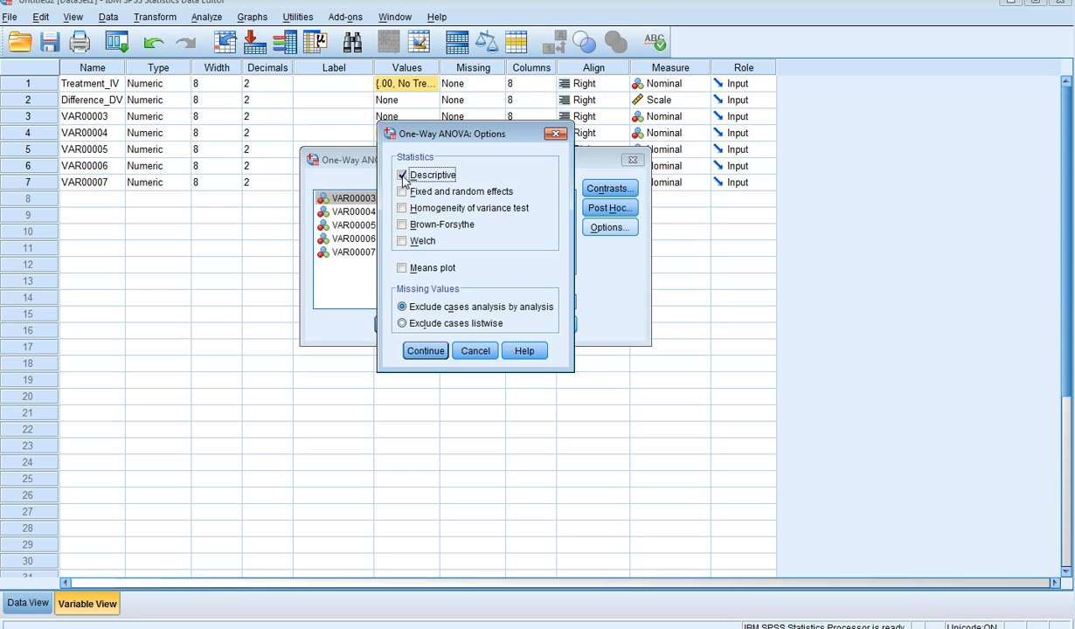
left_click(424, 351)
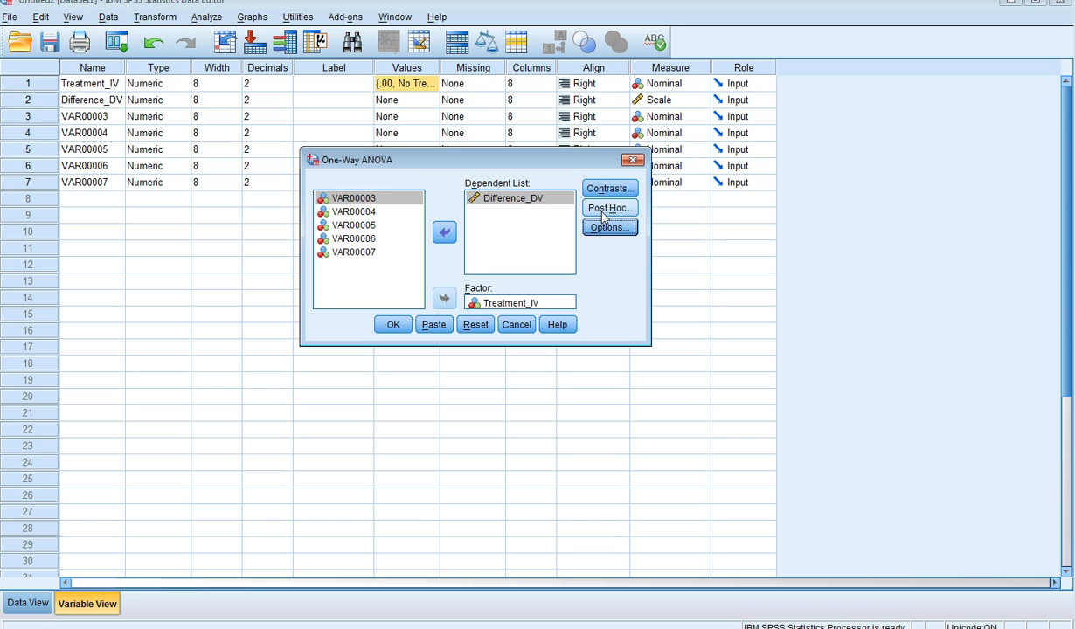
Use the Tukey post hoc test at significance level 0.05 and run the One-Way ANOVA.
left_click(603, 210)
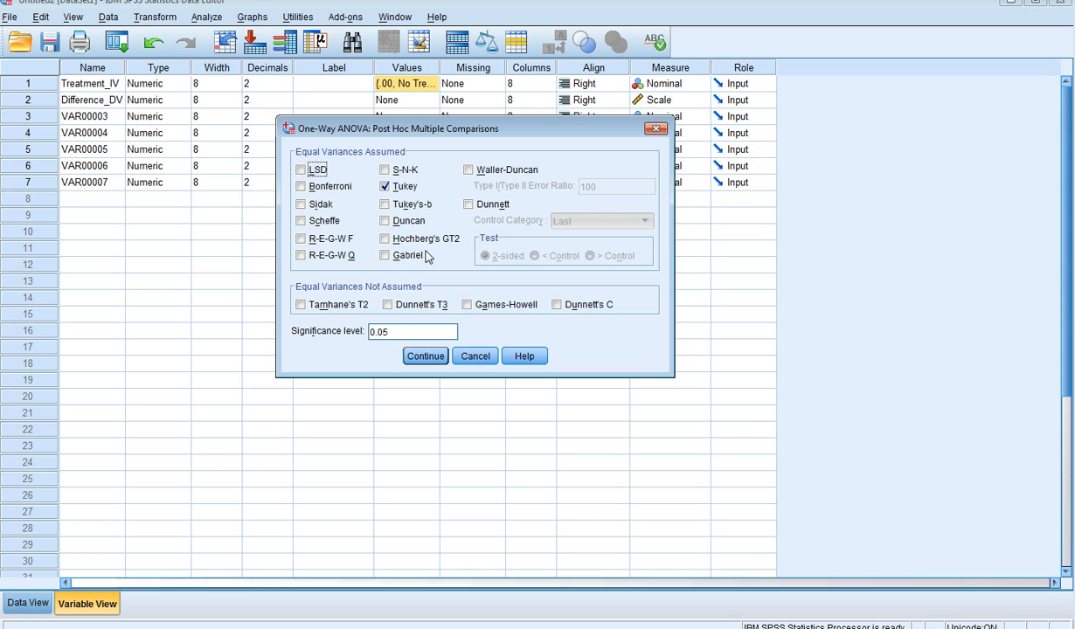
left_click(385, 188)
left_click(385, 188)
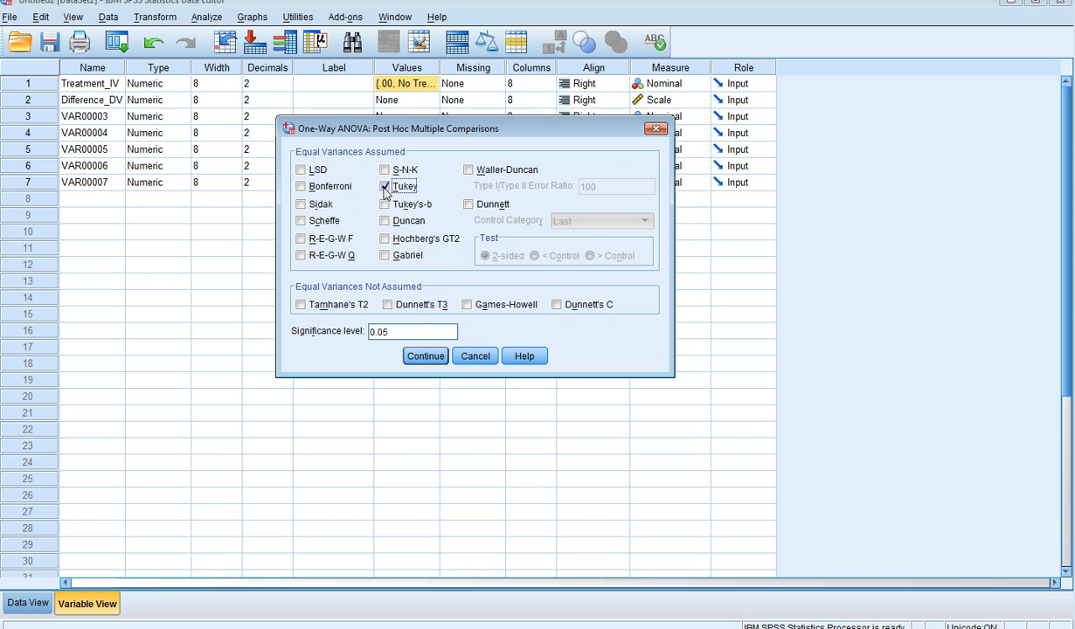
left_click(419, 355)
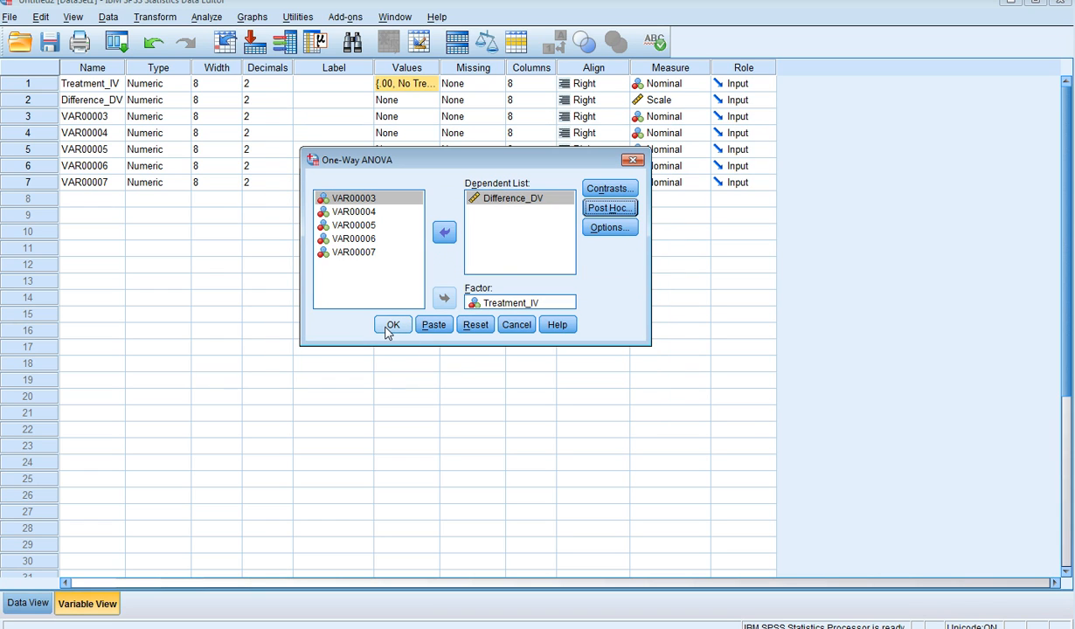
left_click(387, 329)
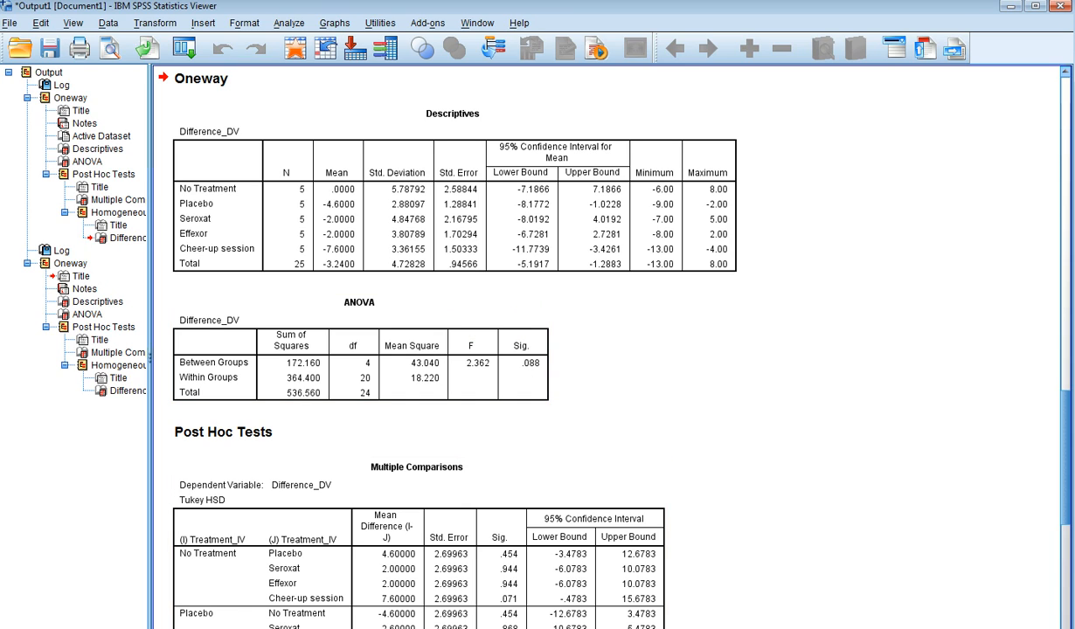
Switch to the #11_Homework_ANOVA_SPSS document in Word and answer the significant difference question with "NO! Marginal differences".
left_click(156, 628)
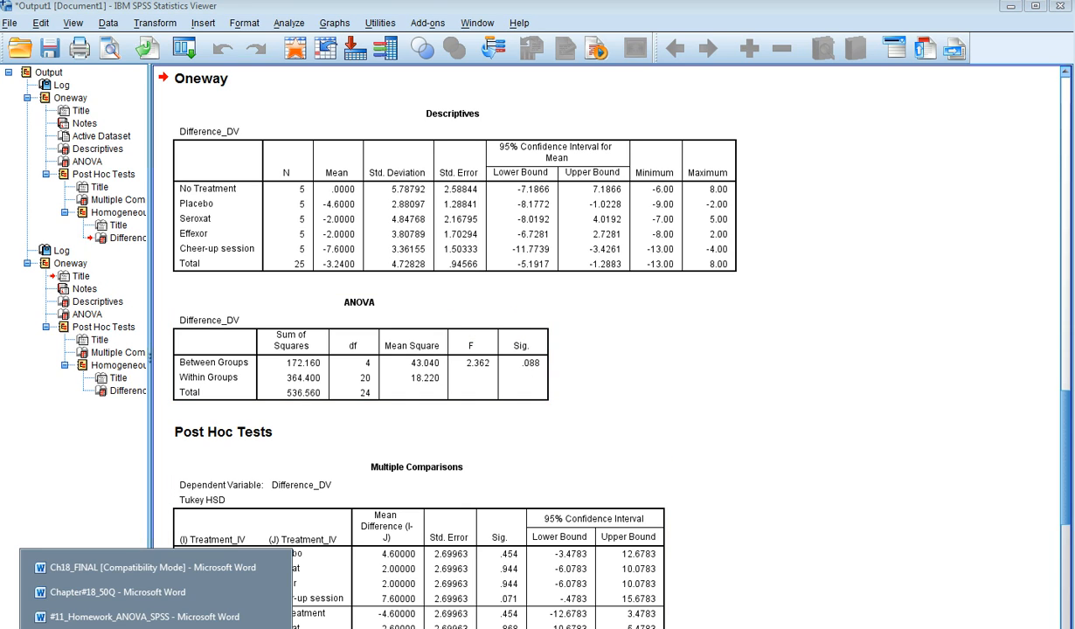
left_click(166, 616)
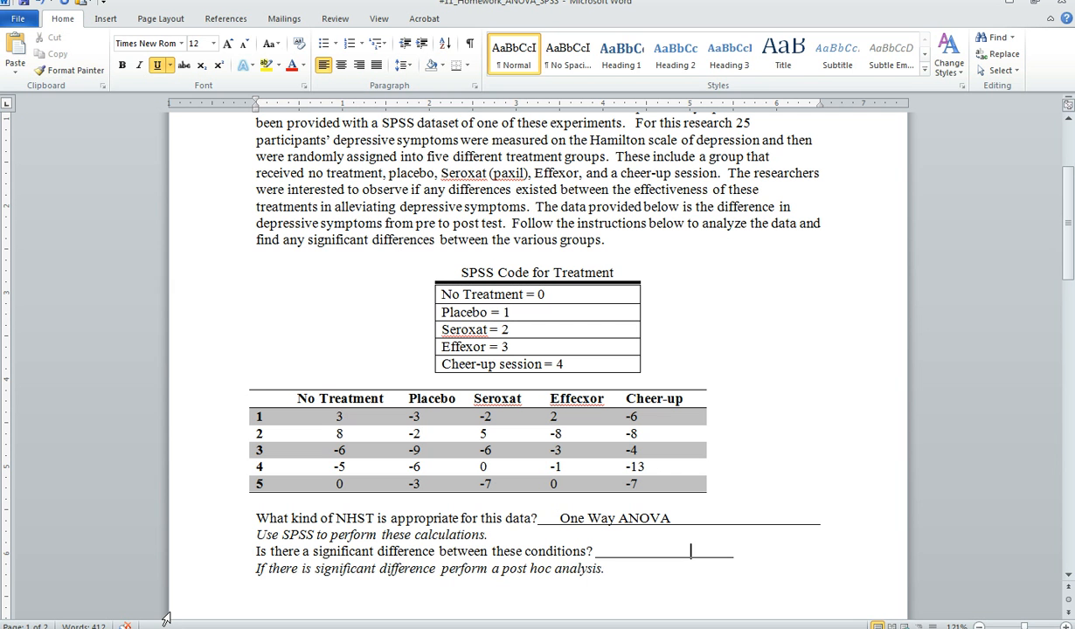
left_click(624, 554)
type("NO!")
type("Marg")
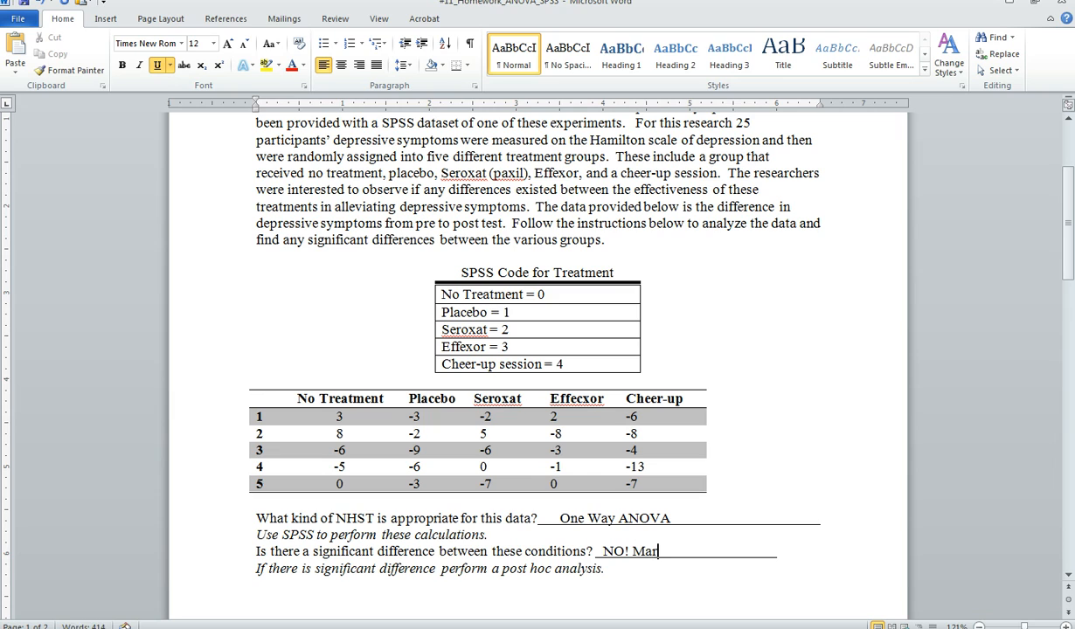
type("inal difference")
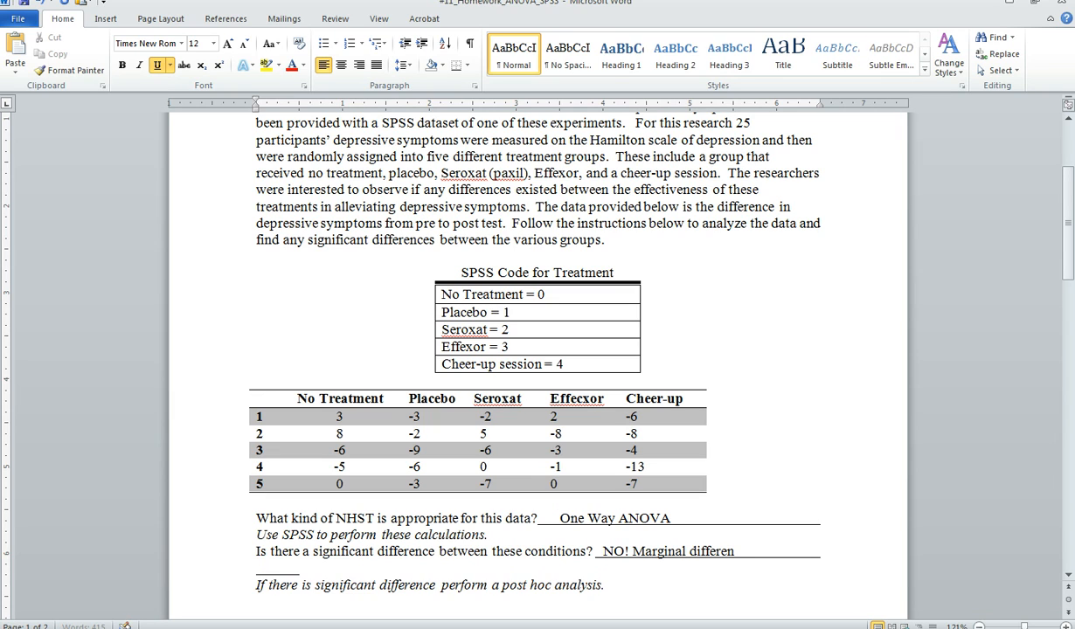
type("s")
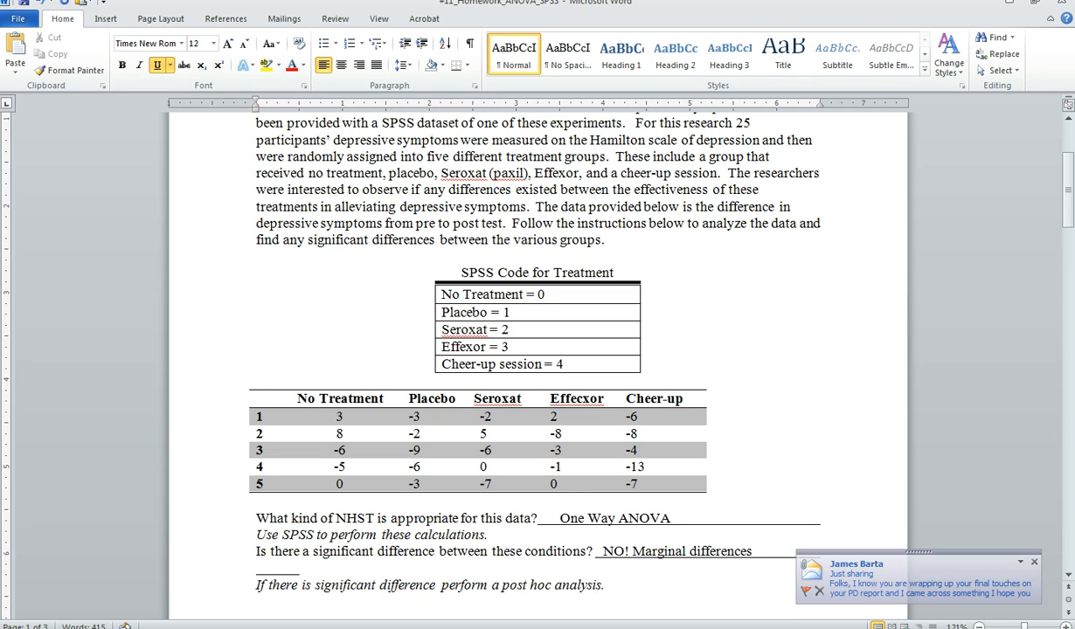
left_click(1034, 562)
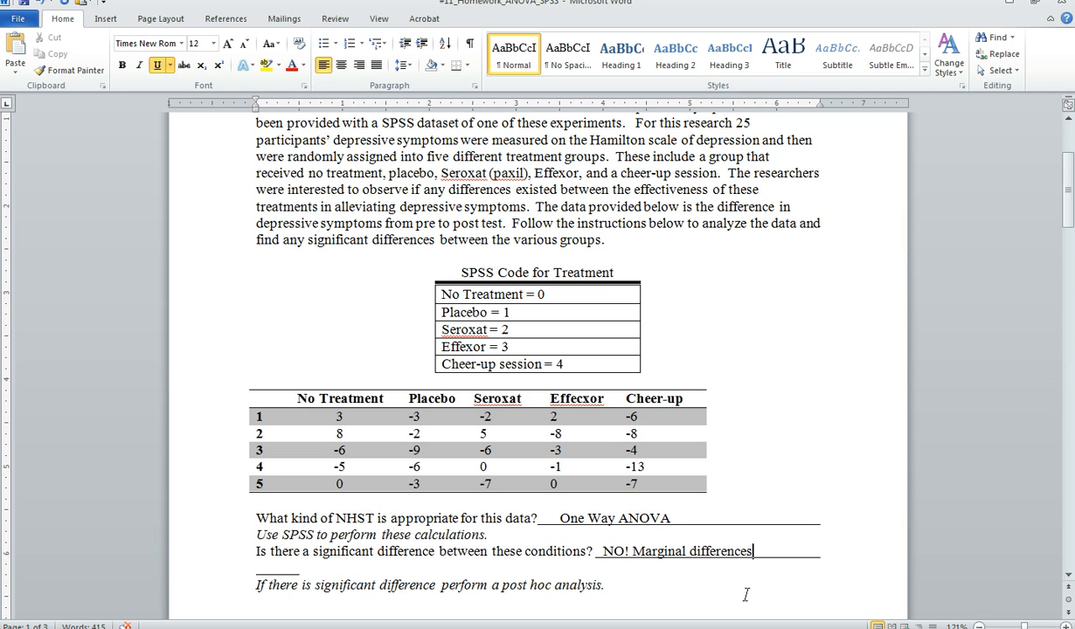
Review the homework document from the post hoc analysis instruction to the "Move data to SPSS" instructions.
key("Down")
key("Down")
key("Down")
key("Down")
key("Down")
key("Down")
key("Down")
key("Down")
key("Down")
key("Down")
key("Down")
key("Down")
key("Down")
key("Down")
key("Down")
key("Down")
key("Down")
key("Down")
key("Down")
key("Down")
key("Down")
key("Down")
key("Down")
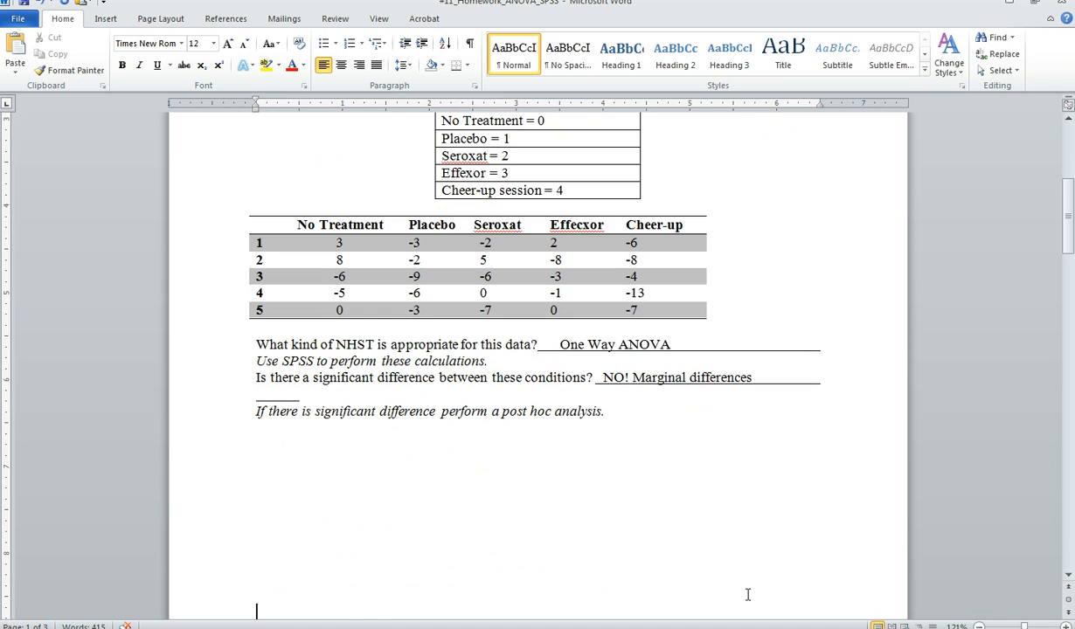
key("Down")
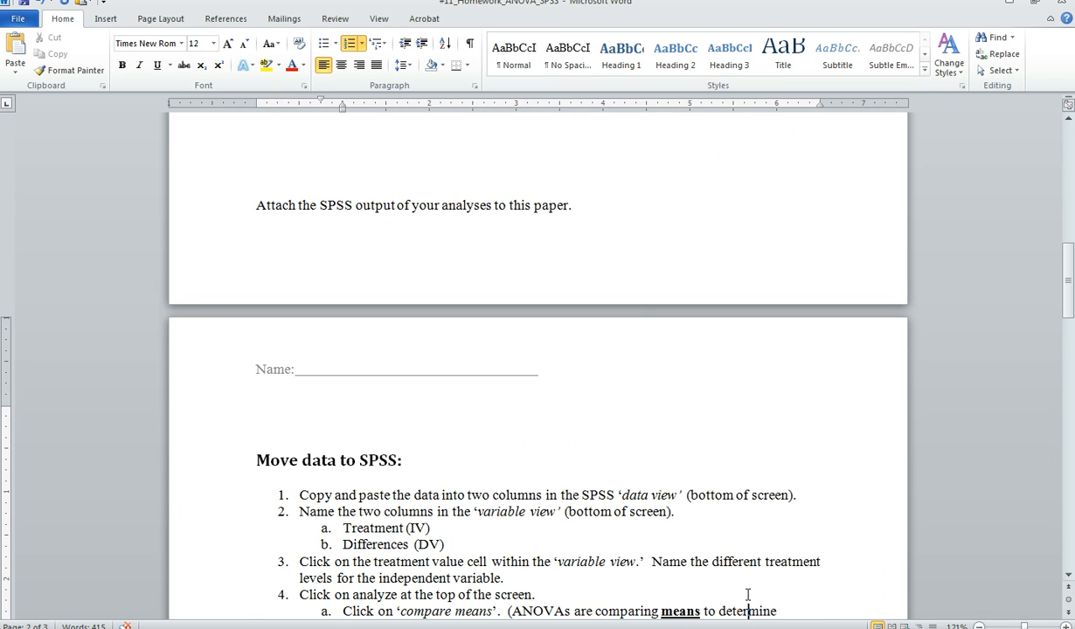
Switch to the SPSS Statistics Viewer output and examine the Tukey HSD Multiple Comparisons table for significance between treatments.
left_click(384, 623)
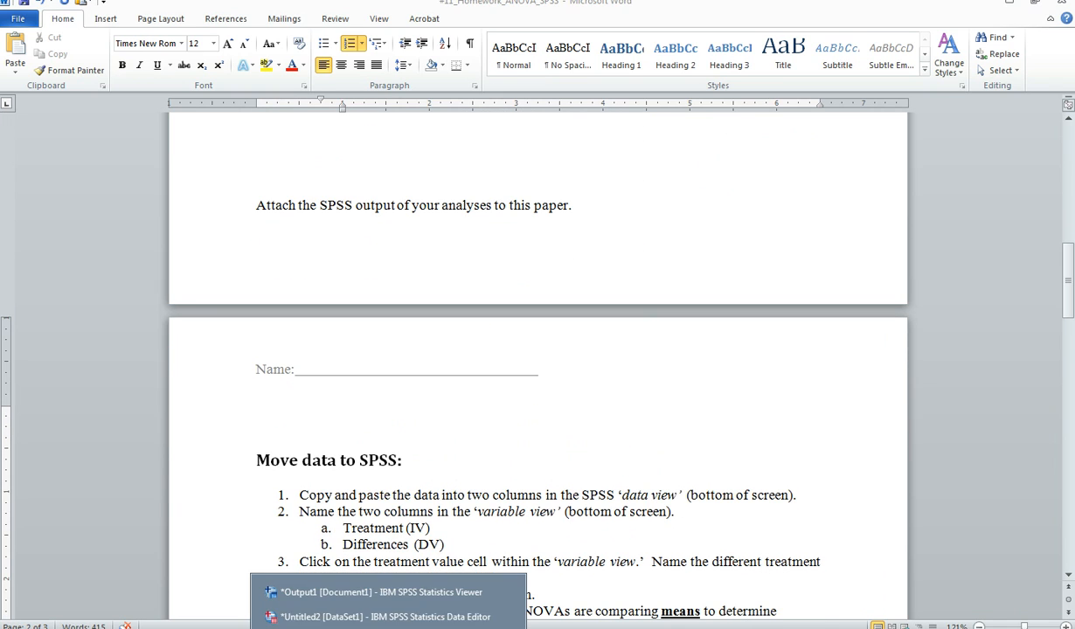
left_click(391, 599)
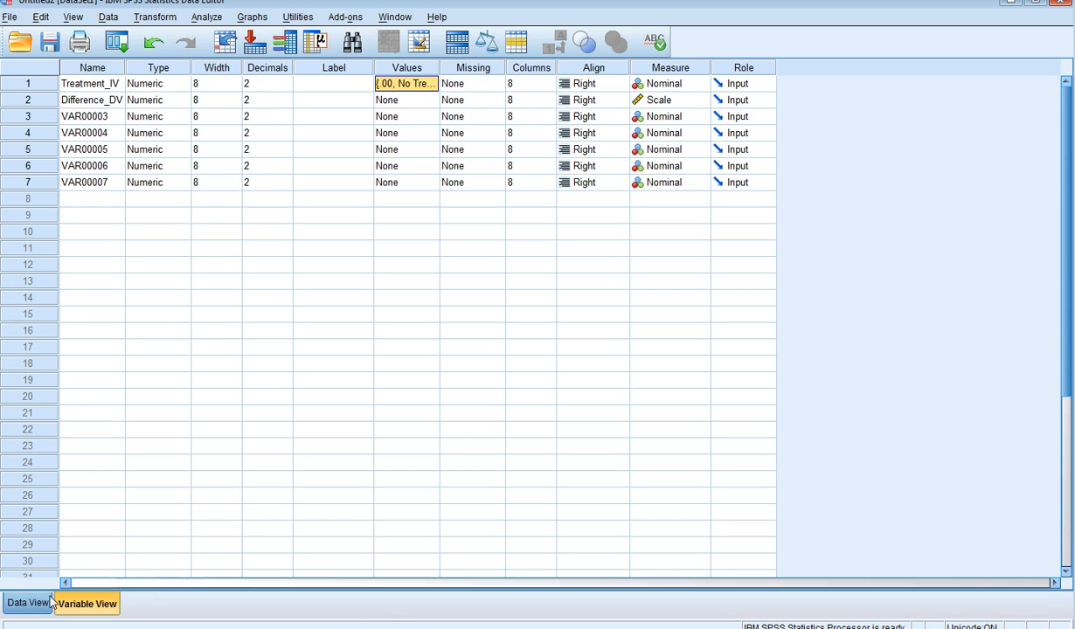
left_click(384, 623)
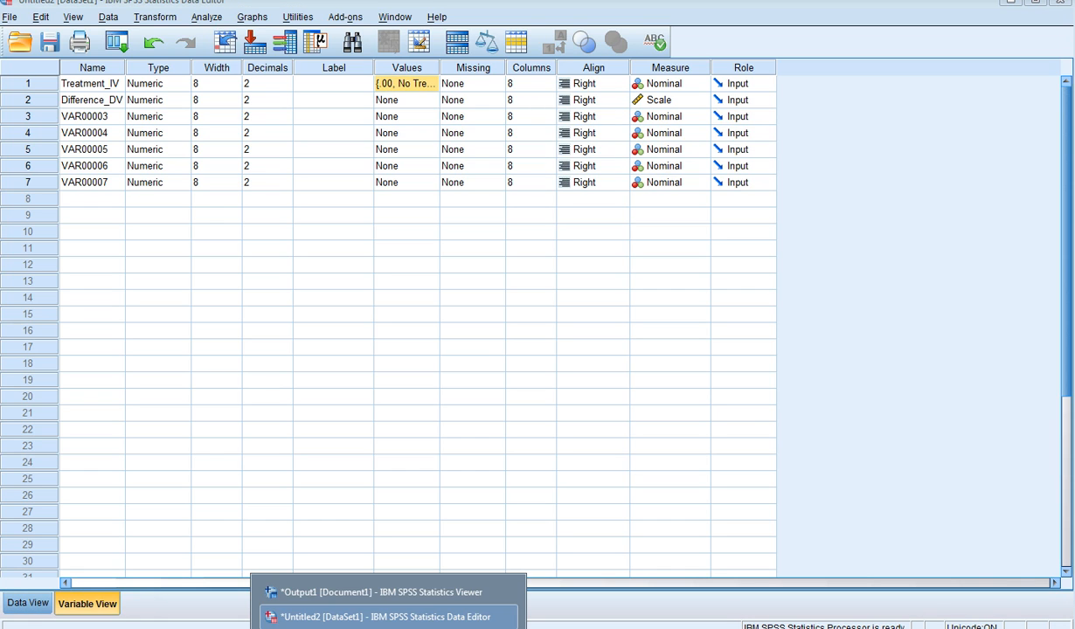
left_click(396, 593)
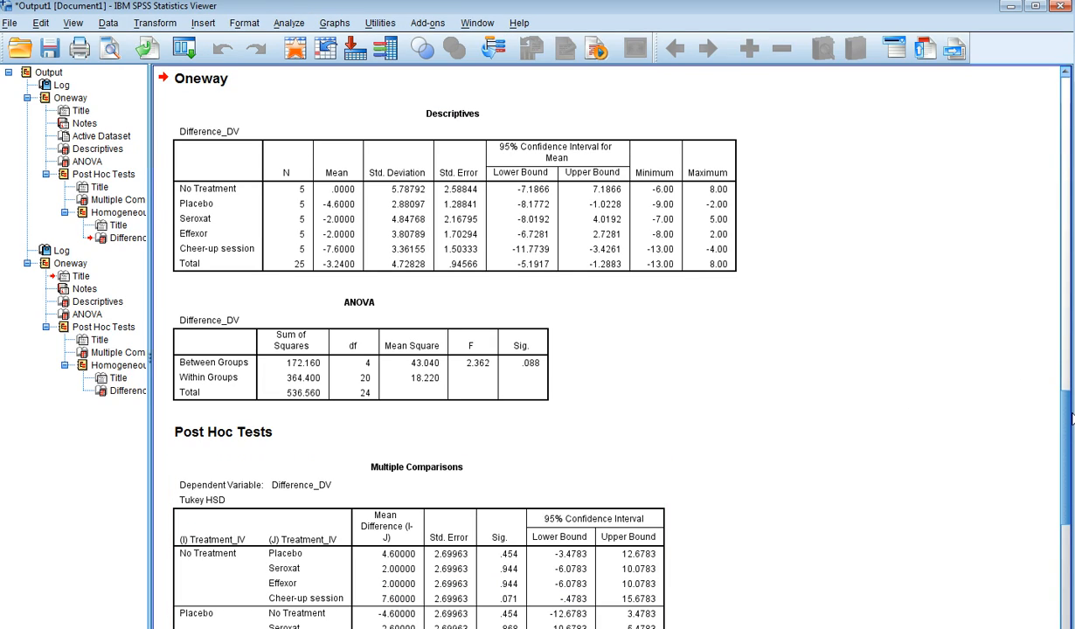
left_click_drag(1072, 420, 1069, 501)
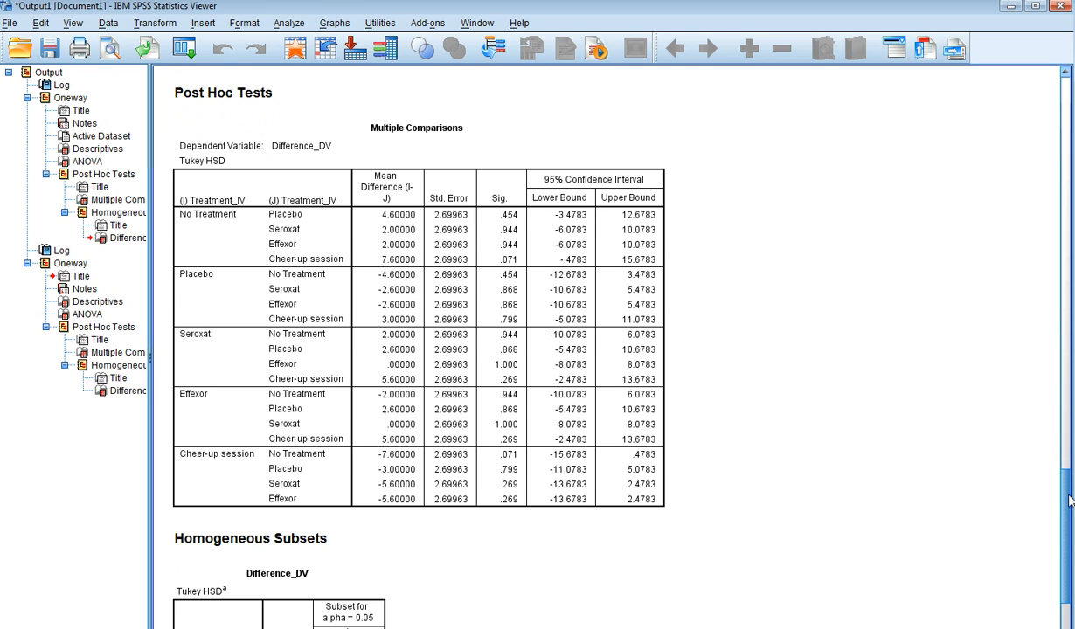
left_click(251, 202)
left_click(236, 311)
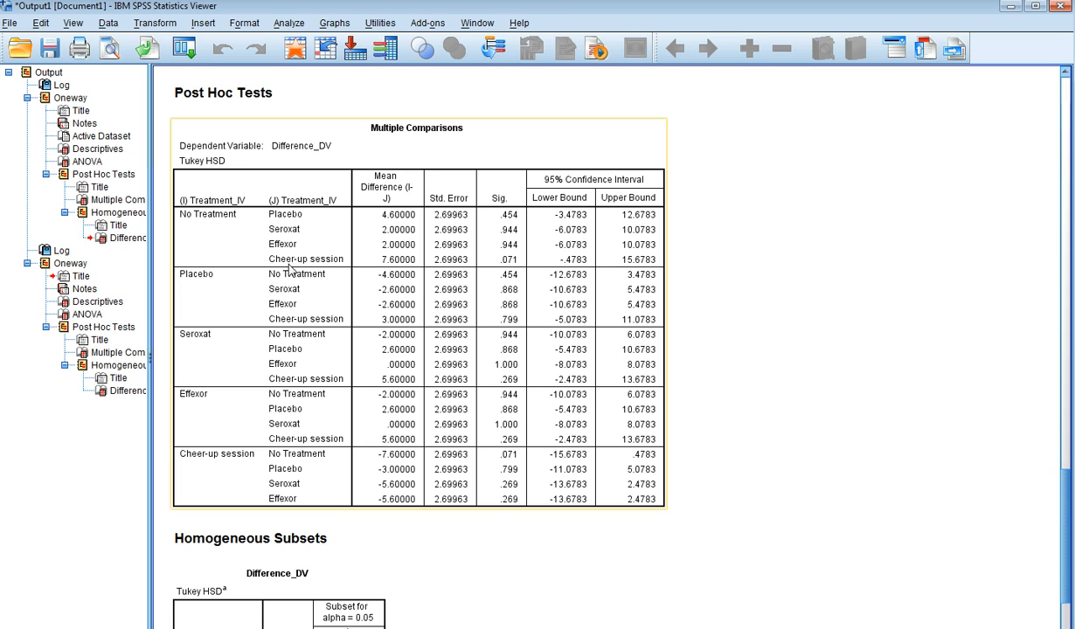
left_click(381, 519)
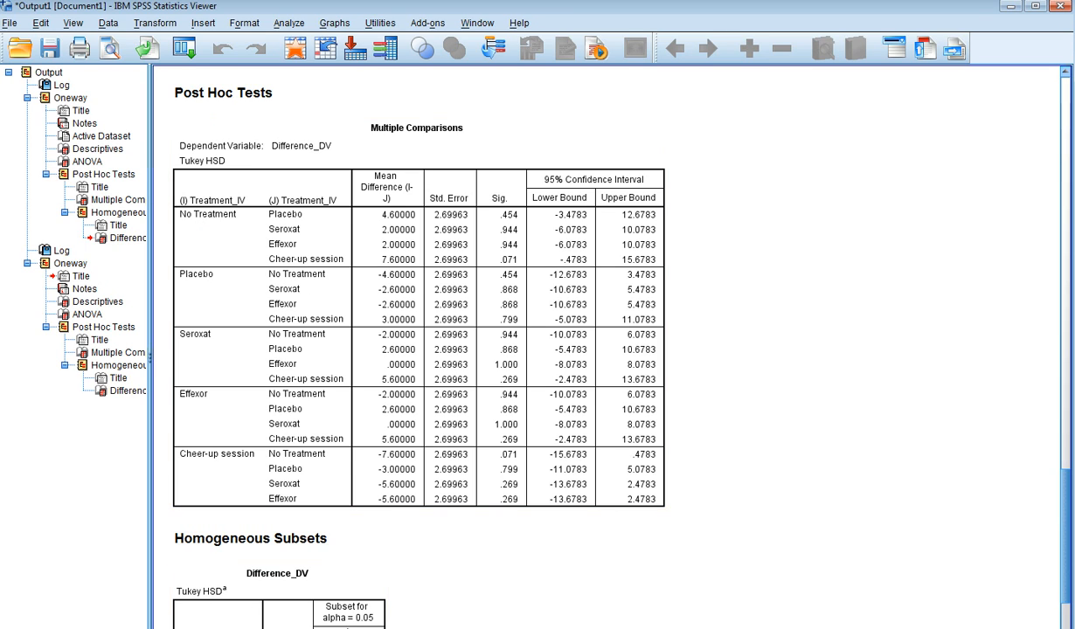
Return to the #11_Homework_ANOVA_SPSS document in Word and find the questions about chance probability, the H₀ conclusion and the Tukey post hoc analysis.
mouse_move(163, 622)
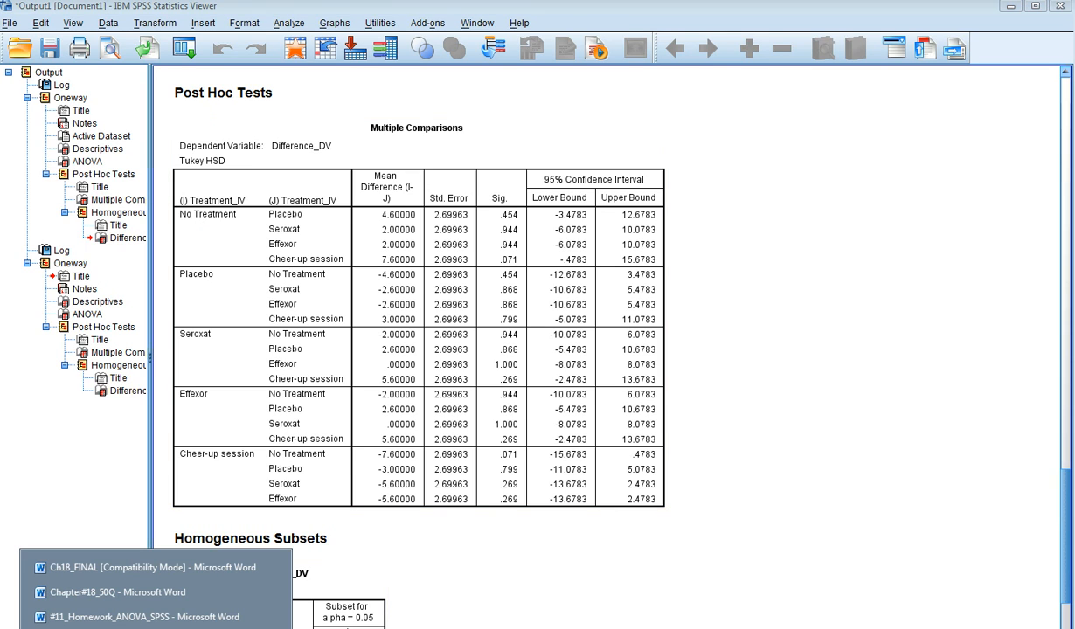
left_click(162, 619)
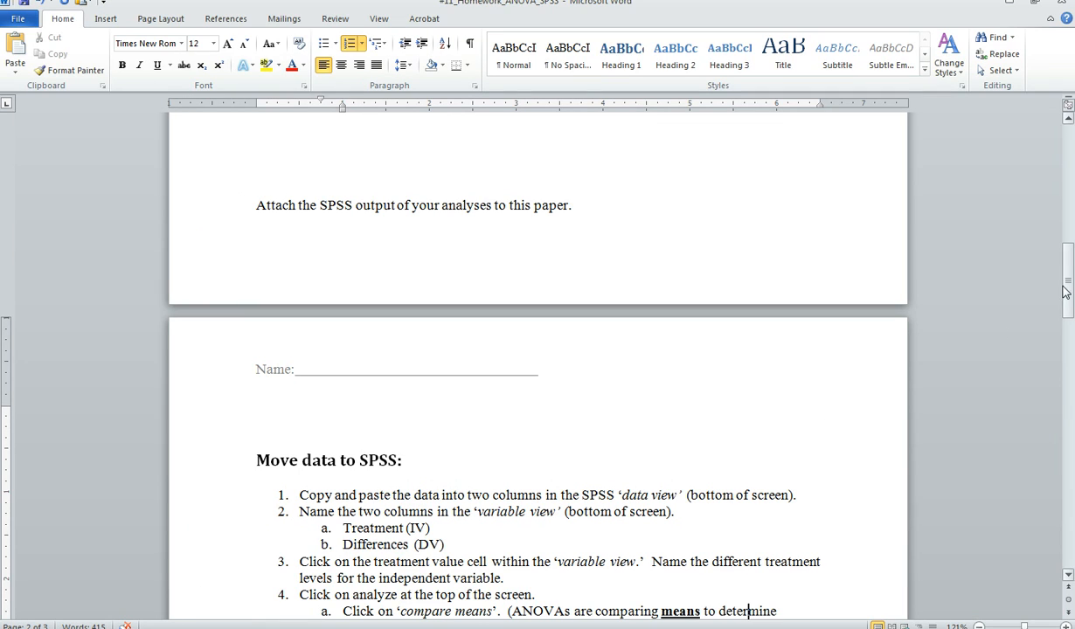
left_click_drag(1069, 296, 1072, 393)
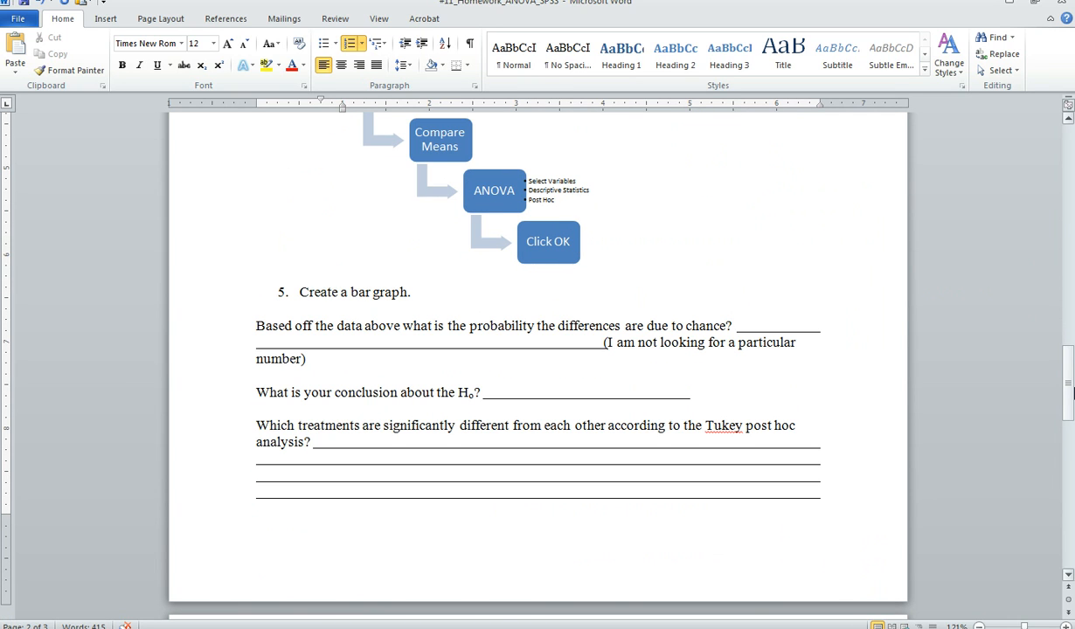